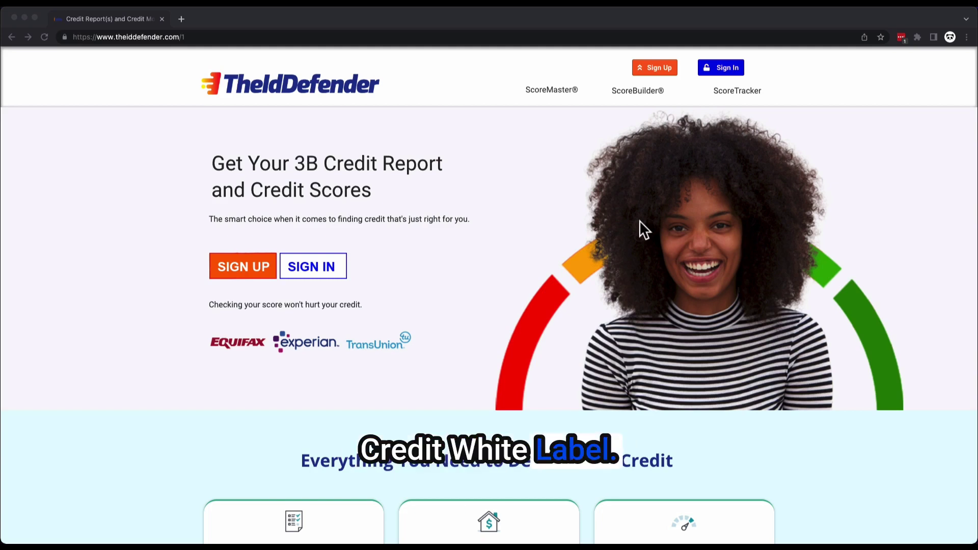
# Sign in to the TheIDDefender member account to reach the dashboard showing score 816
pyautogui.click(727, 72)
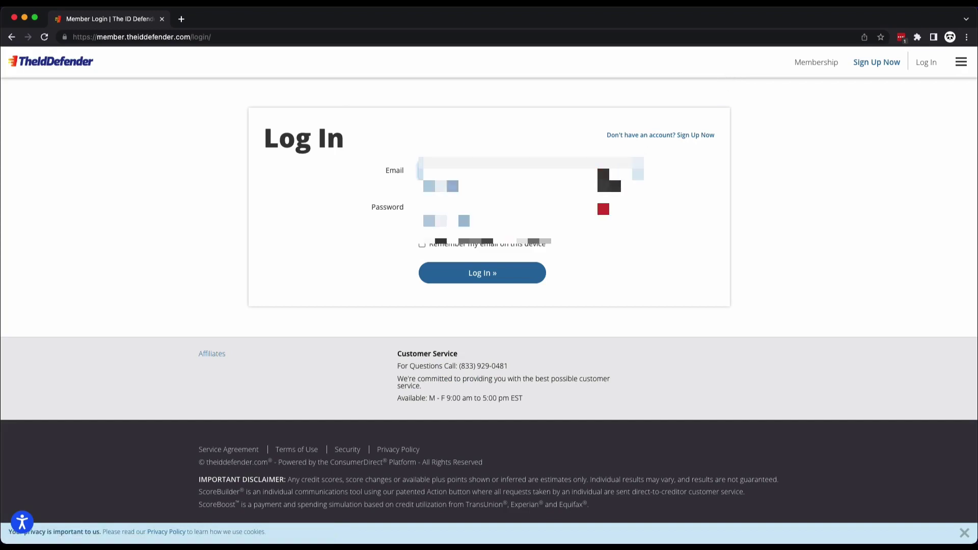
pyautogui.click(488, 274)
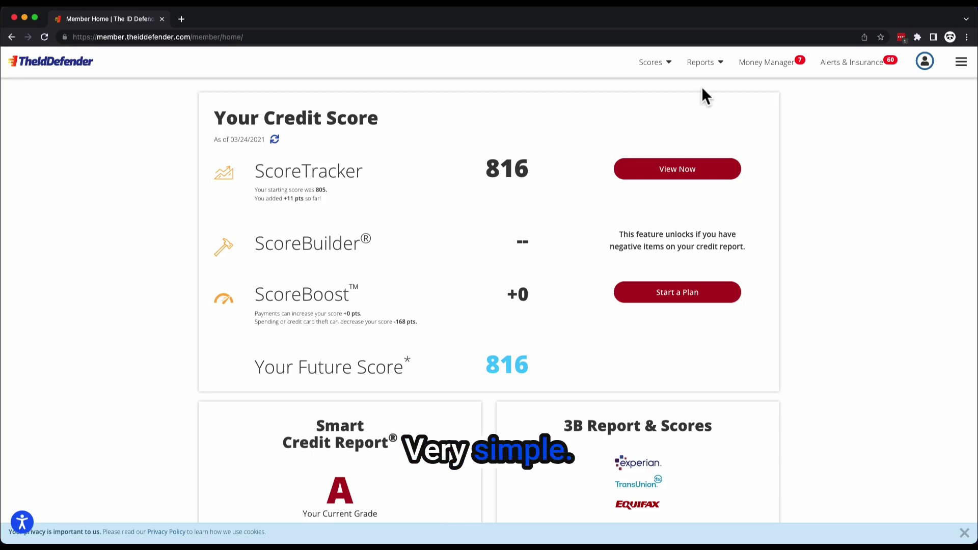
# Choose 3B Report & Scores from the Reports menu
pyautogui.click(717, 65)
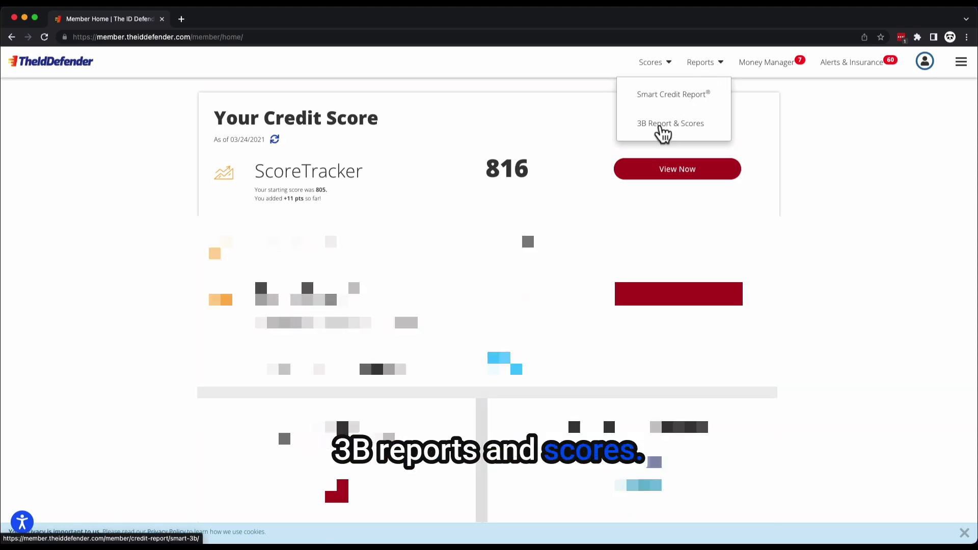
pyautogui.click(659, 127)
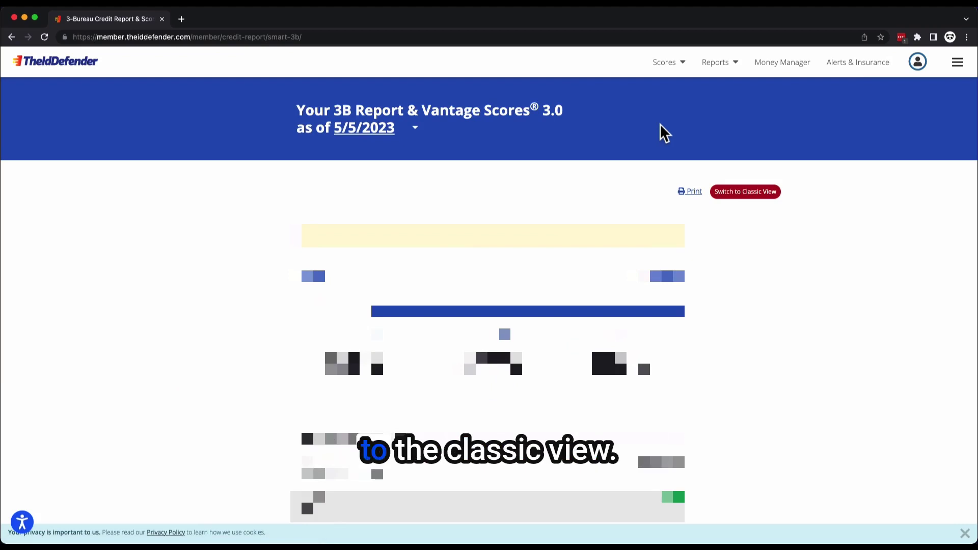
# Switch the 3B report to Classic View, scroll the payment histories, and open the page's context menu
pyautogui.click(732, 194)
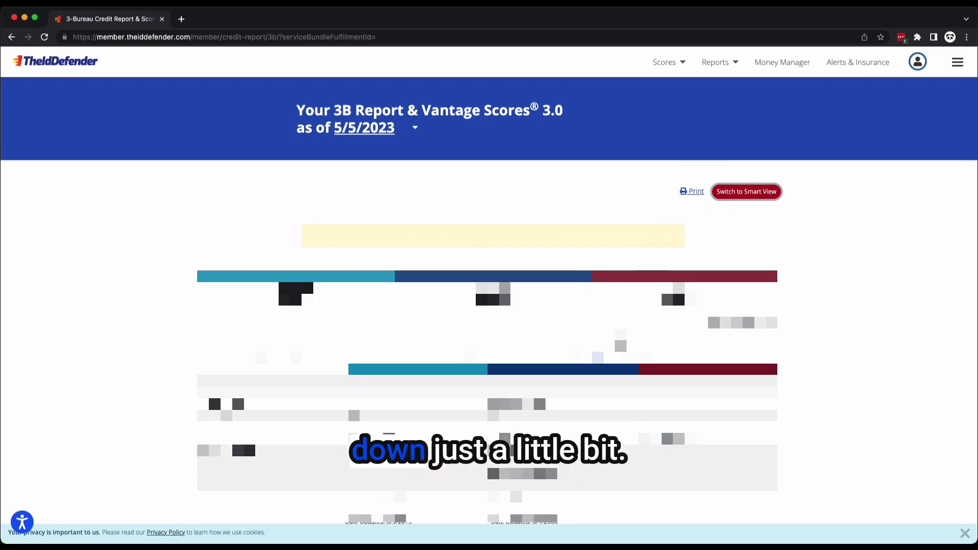
pyautogui.scroll(-15, 489, 306)
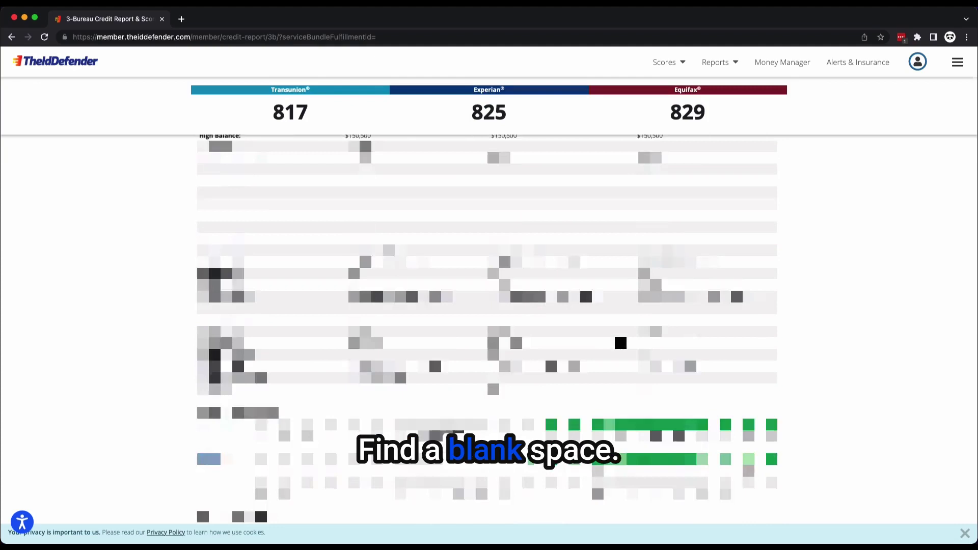
pyautogui.scroll(-5, 488, 306)
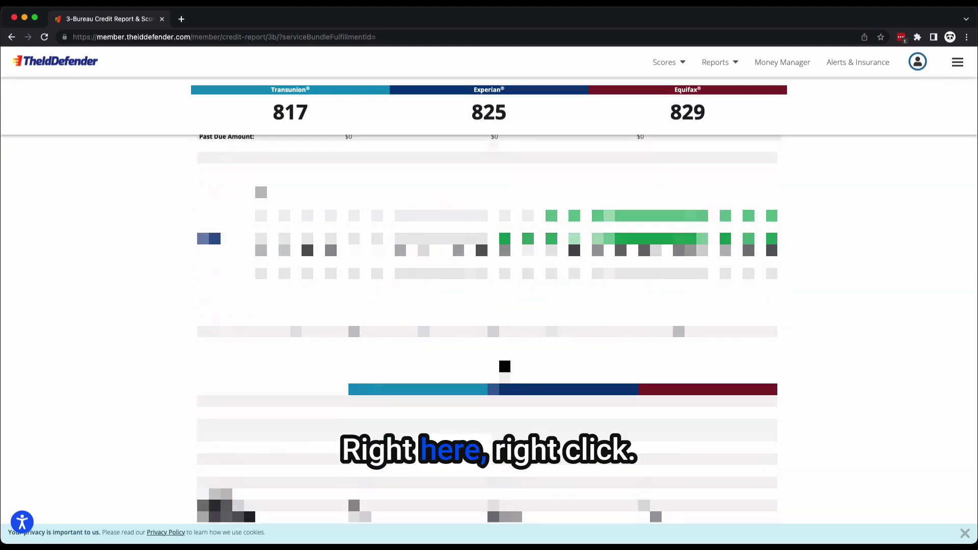
pyautogui.rightClick(499, 357)
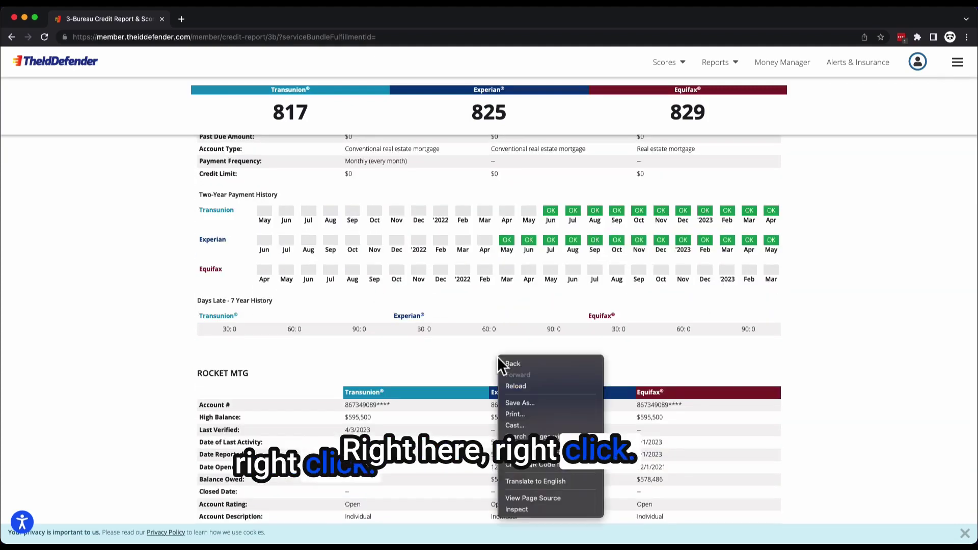
# View the report's page source and point its address at simple.htm?format=HTML
pyautogui.click(523, 497)
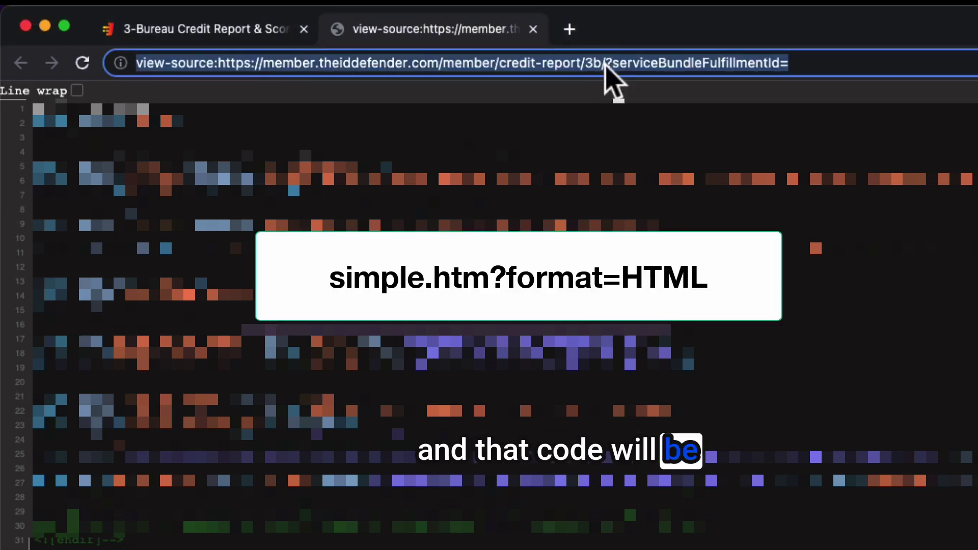
pyautogui.moveTo(605, 63); pyautogui.dragTo(823, 63)
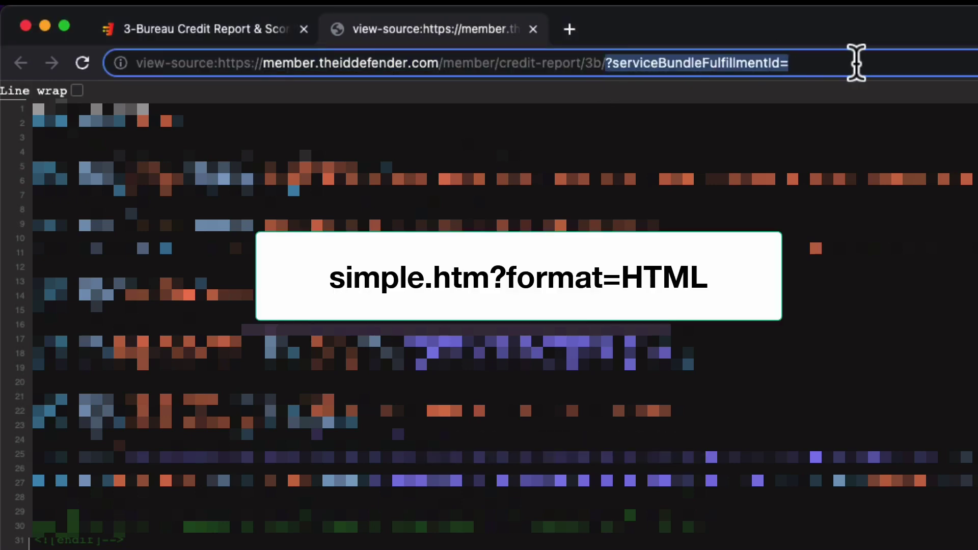
pyautogui.write('simple.htm?format=HTML')
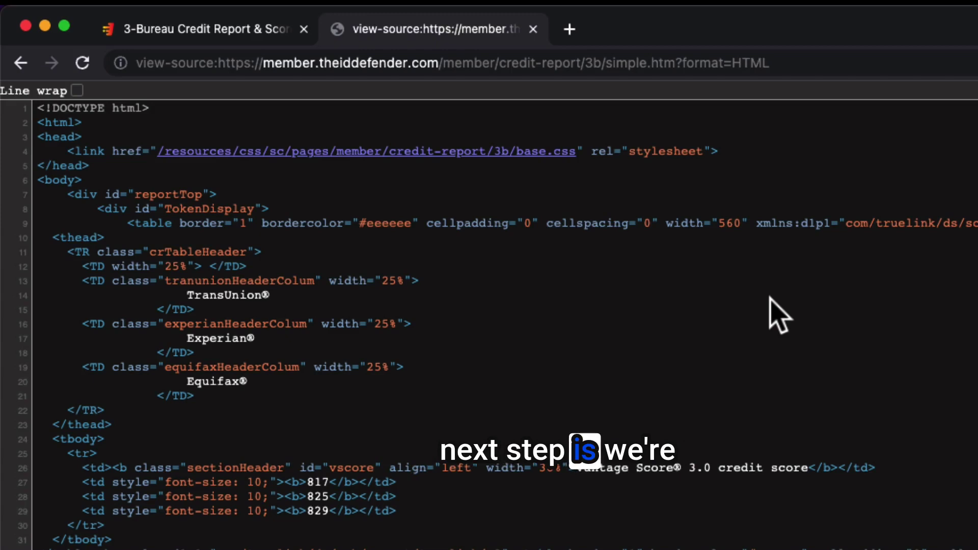
# Select all of the simple report's HTML source and copy it
pyautogui.press('super+a')
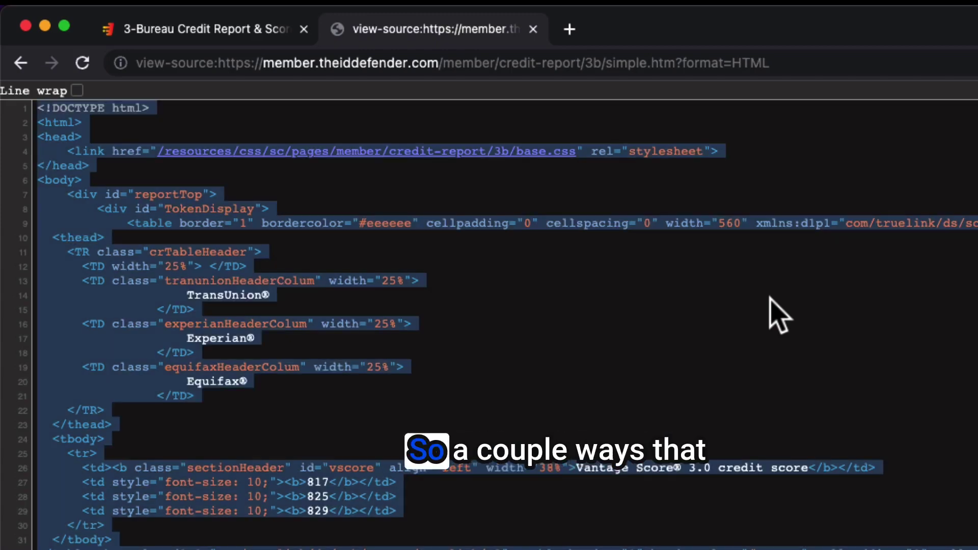
pyautogui.click(748, 306)
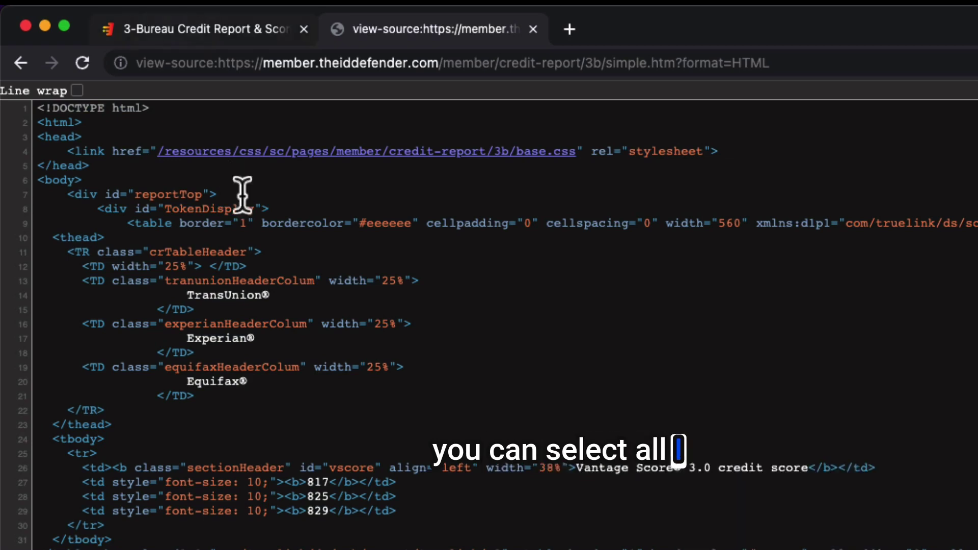
pyautogui.click(146, 8)
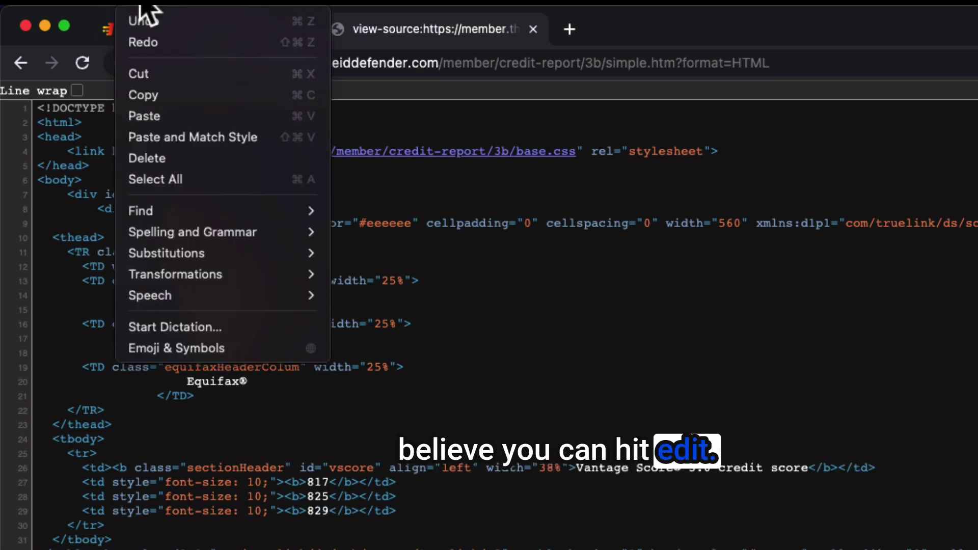
pyautogui.click(182, 178)
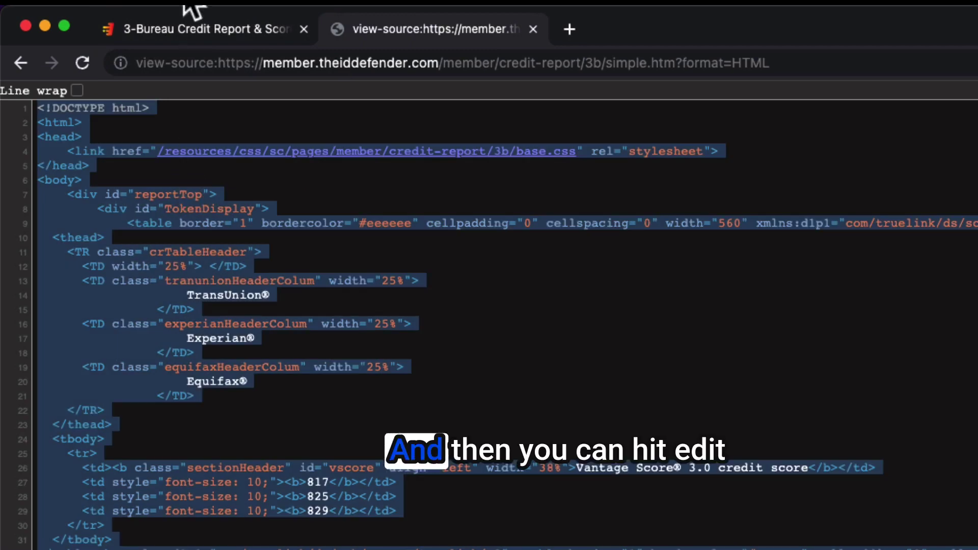
pyautogui.click(153, 8)
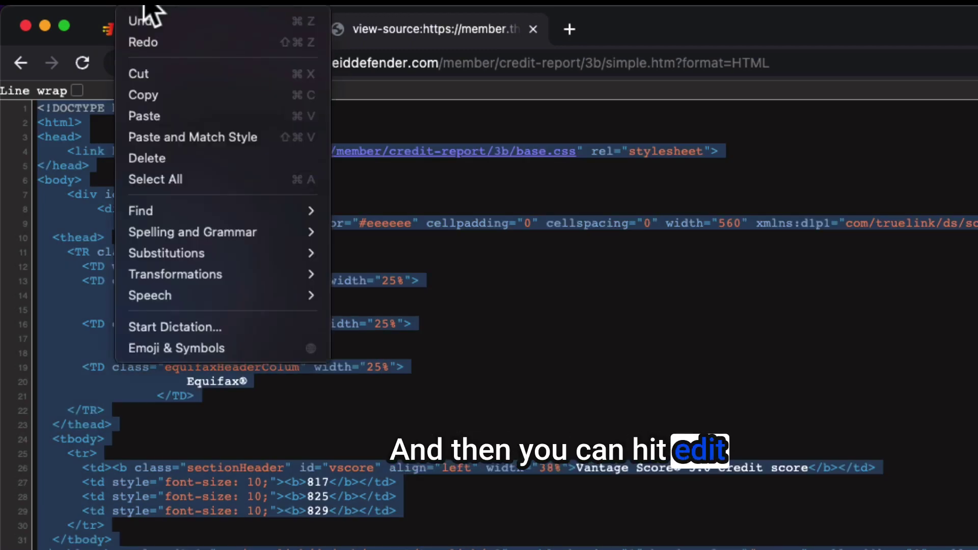
pyautogui.click(153, 95)
pyautogui.click(490, 346)
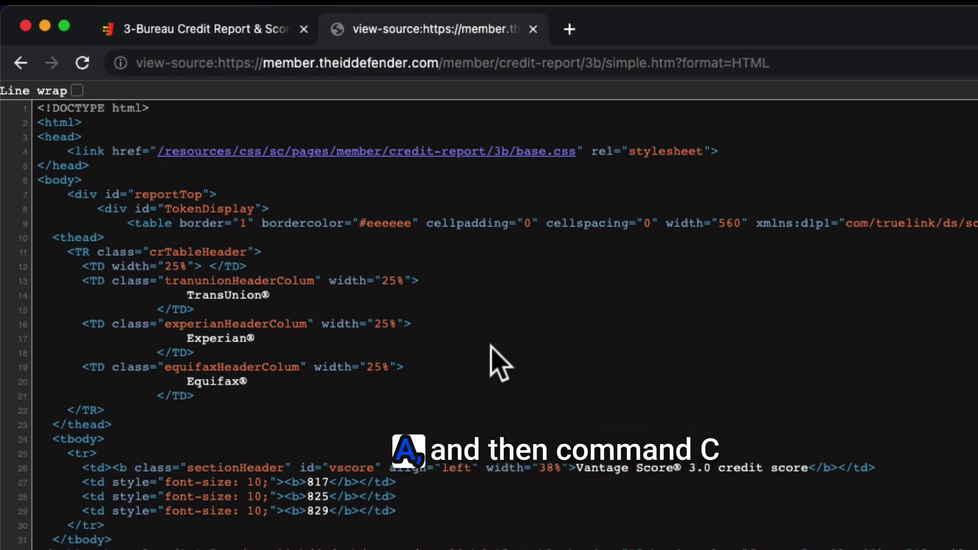
pyautogui.press('super+a')
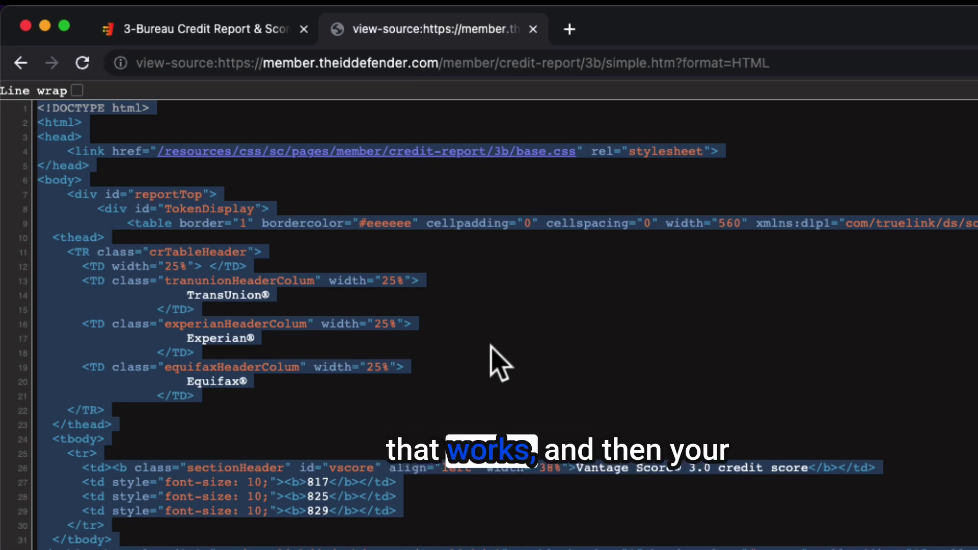
# Switch over to the Dispute Panda window
pyautogui.press('super+Tab')
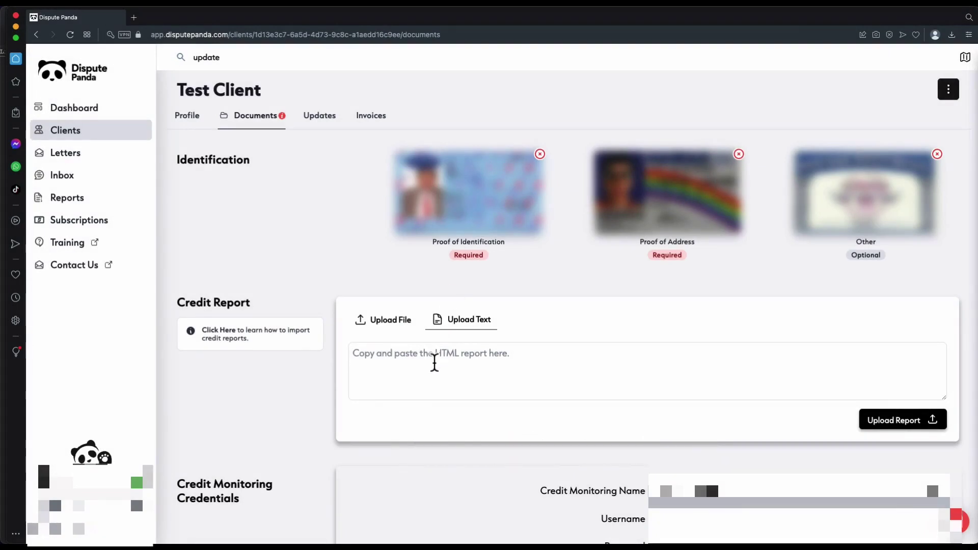
# Paste the copied HTML into the report text box, upload it, and view the Disputing page
pyautogui.click(434, 362)
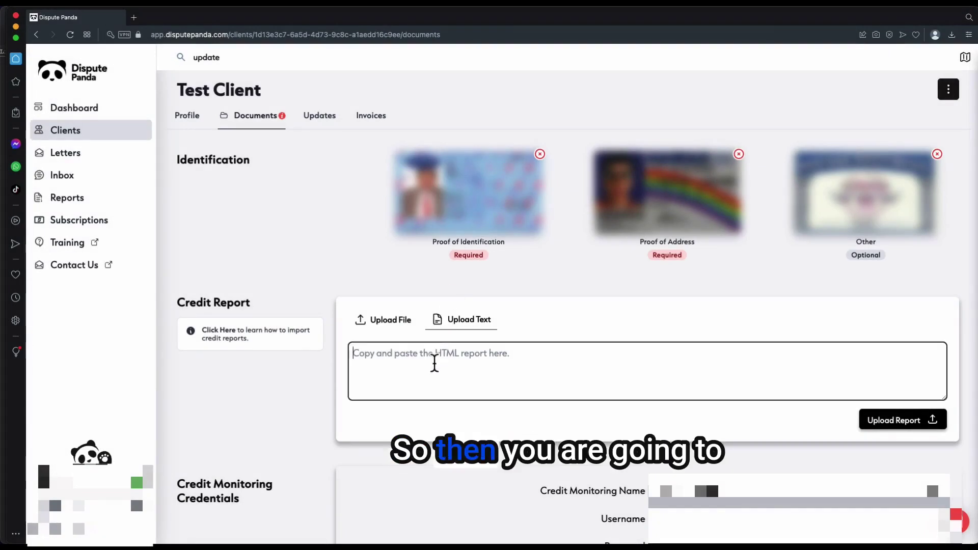
pyautogui.press('super+v')
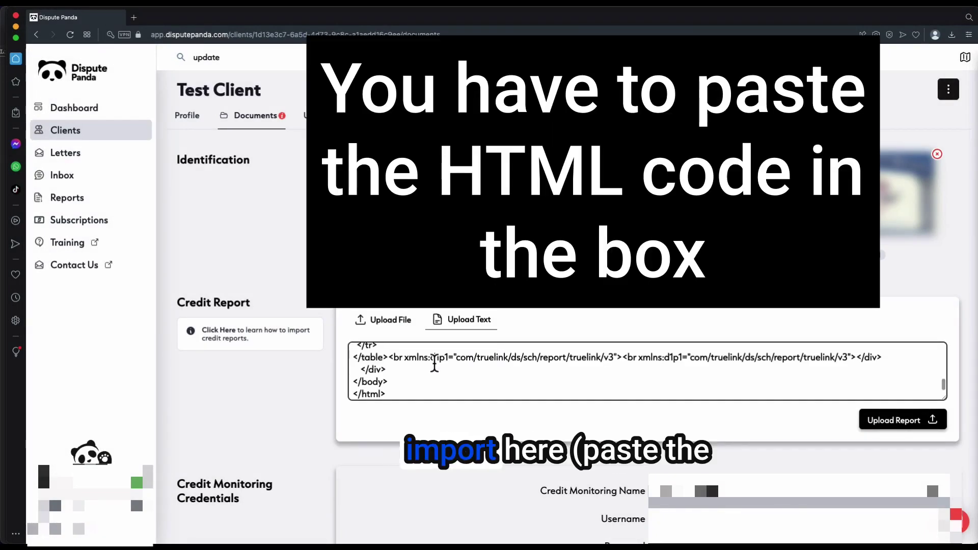
pyautogui.click(892, 422)
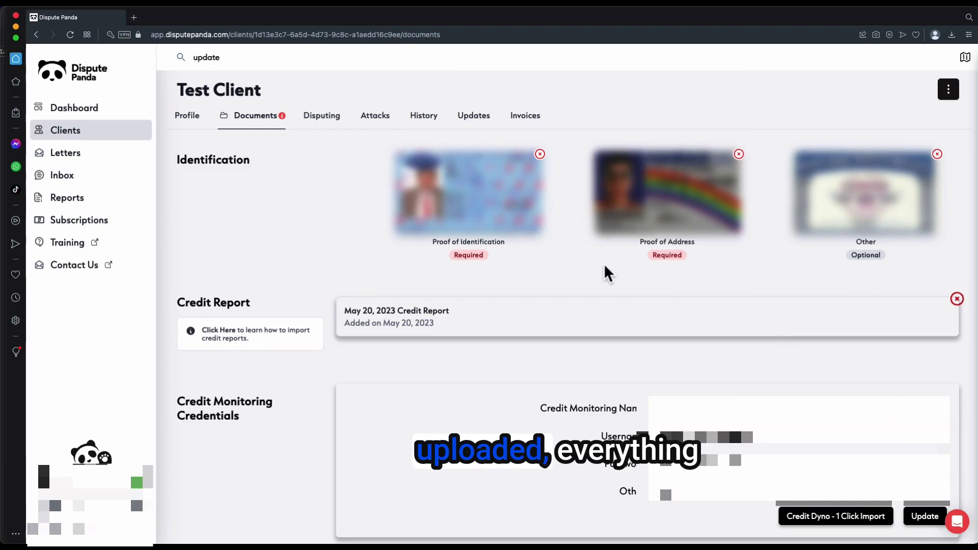
pyautogui.click(322, 116)
# Scroll through the account cards and inspect PENTAGON FCU's late-payment history details
pyautogui.scroll(-2, 402, 425)
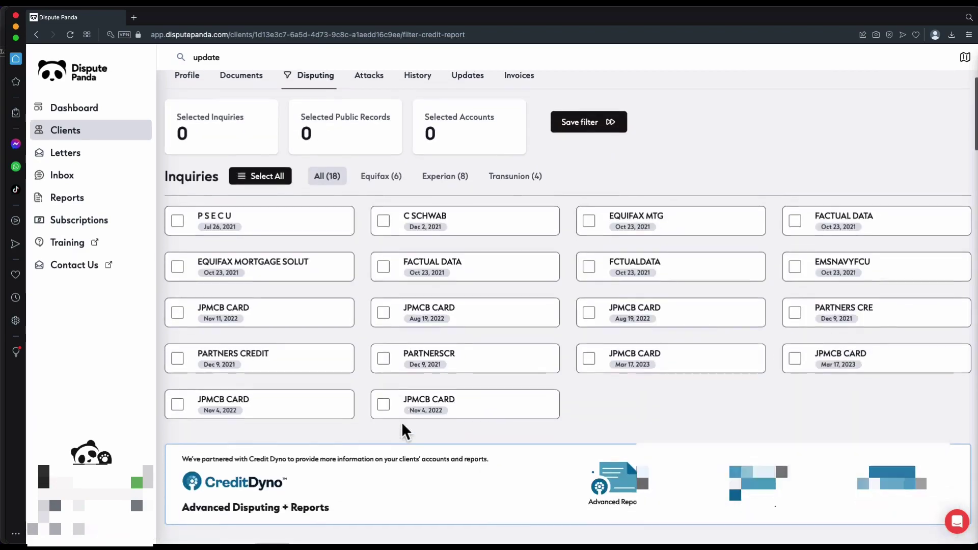
pyautogui.scroll(-15, 403, 426)
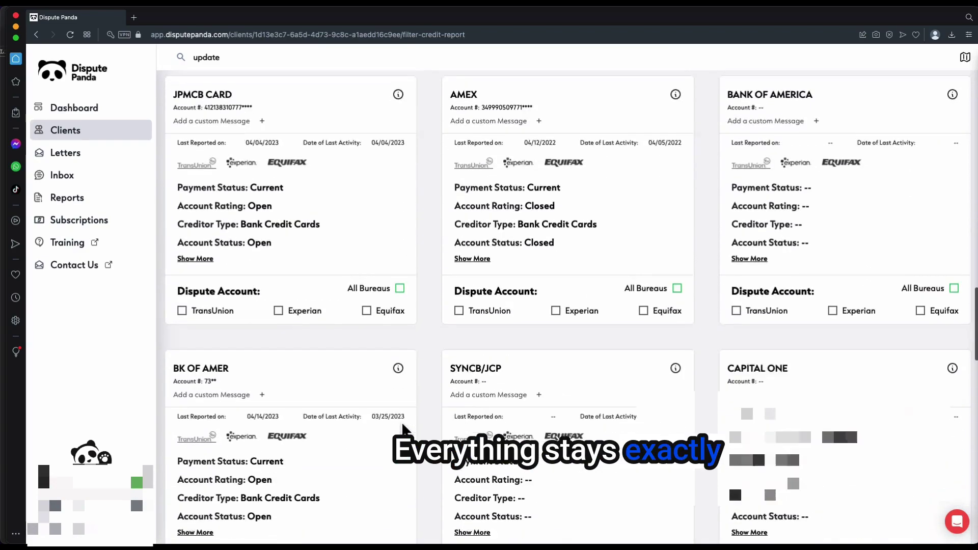
pyautogui.scroll(-10, 401, 422)
pyautogui.scroll(3, 397, 249)
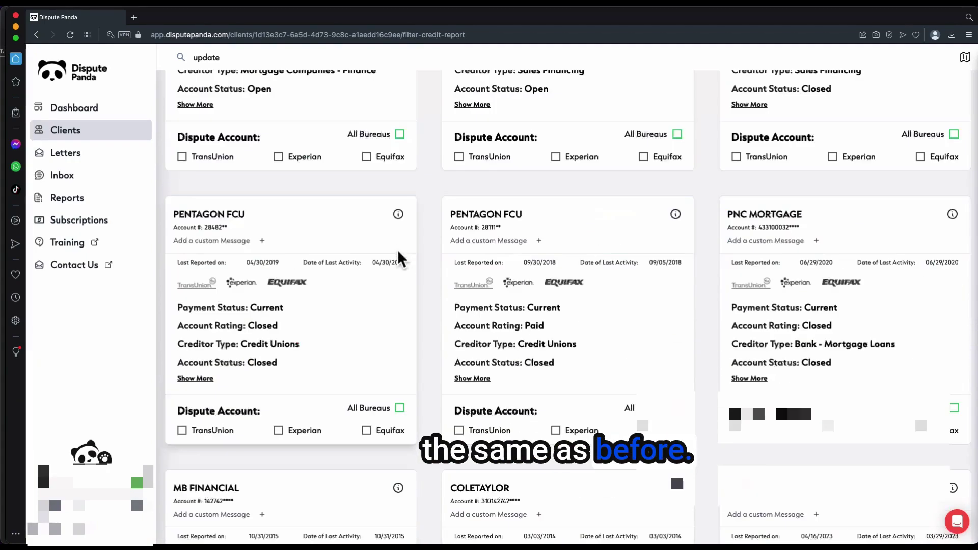
pyautogui.click(399, 215)
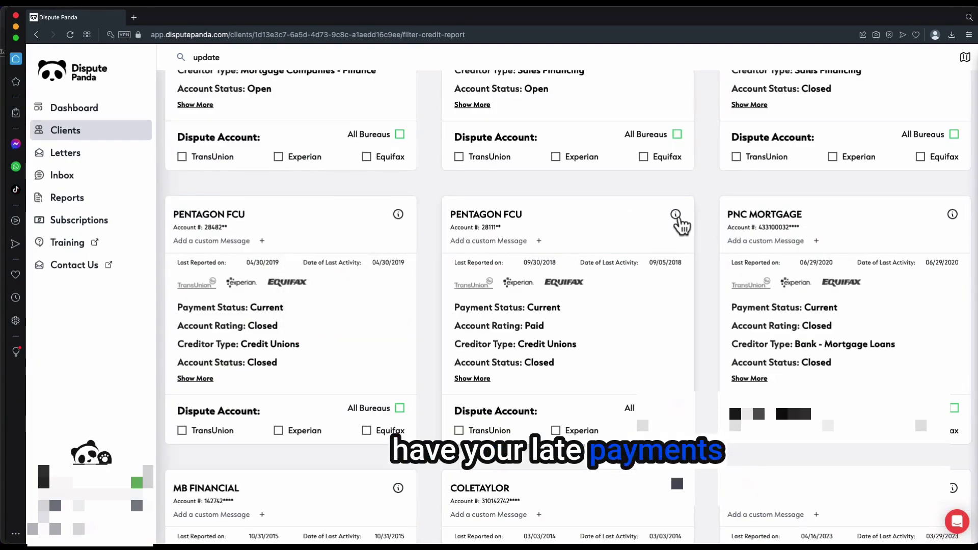
pyautogui.moveTo(675, 216)
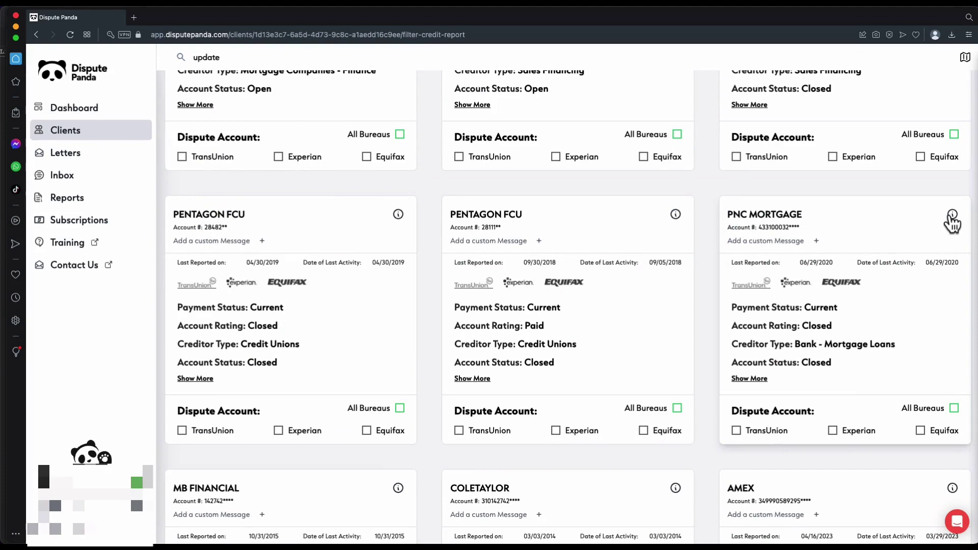
pyautogui.moveTo(952, 216)
pyautogui.scroll(-5, 712, 351)
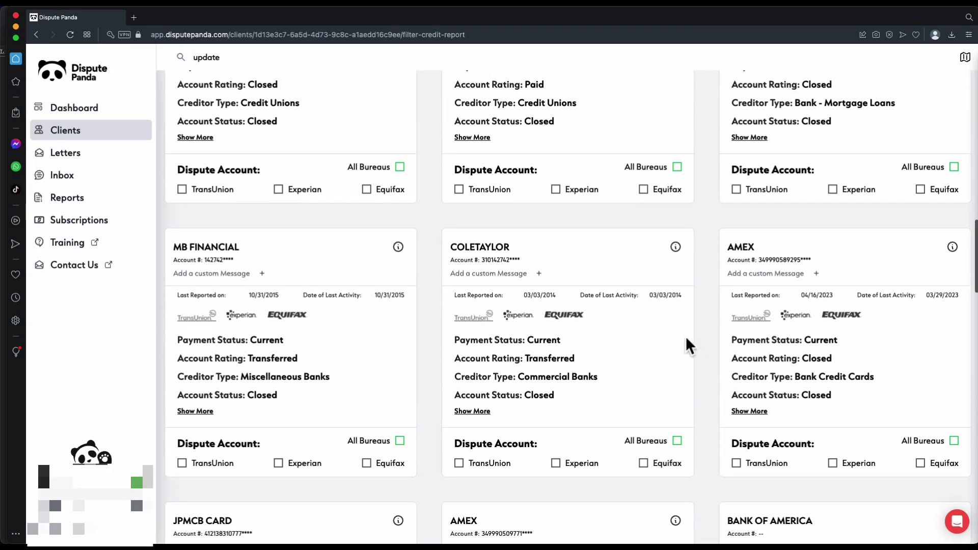
pyautogui.moveTo(675, 249)
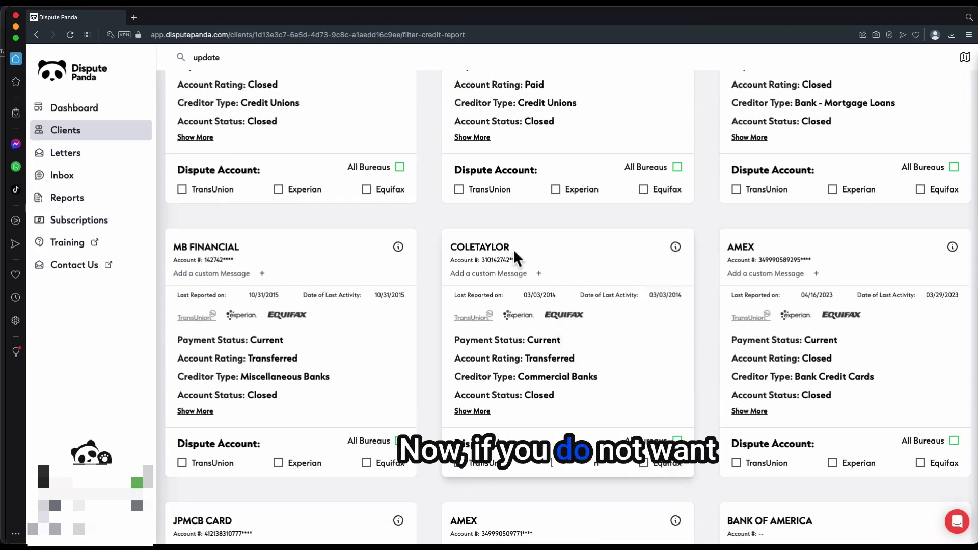
pyautogui.scroll(10, 514, 253)
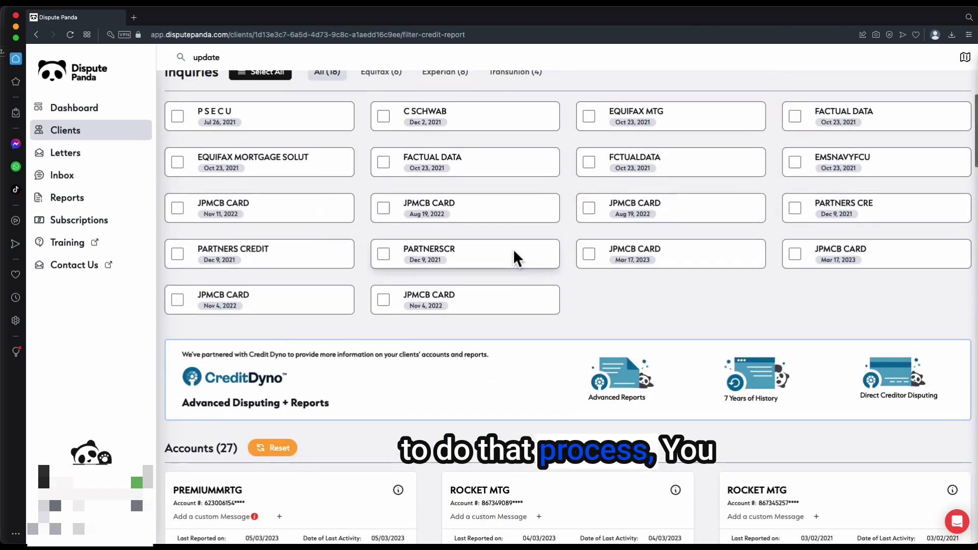
pyautogui.scroll(3, 513, 252)
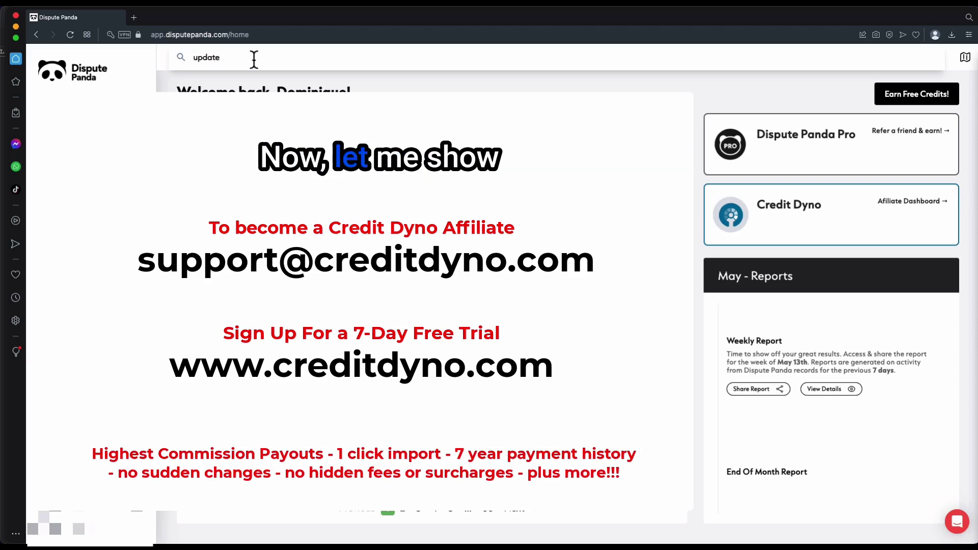
# Replace the client search text with 'test'
pyautogui.moveTo(253, 59); pyautogui.dragTo(160, 56)
pyautogui.write('te')
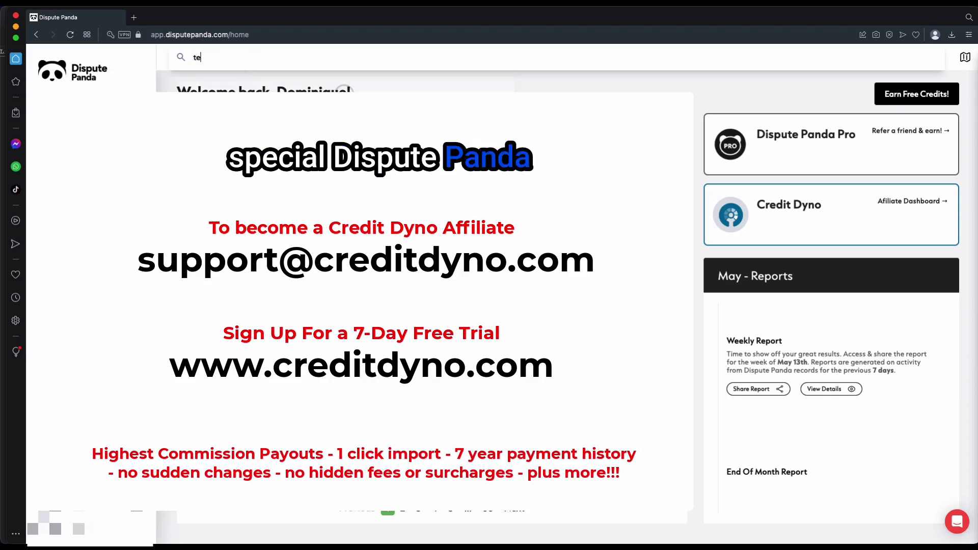
pyautogui.write('st')
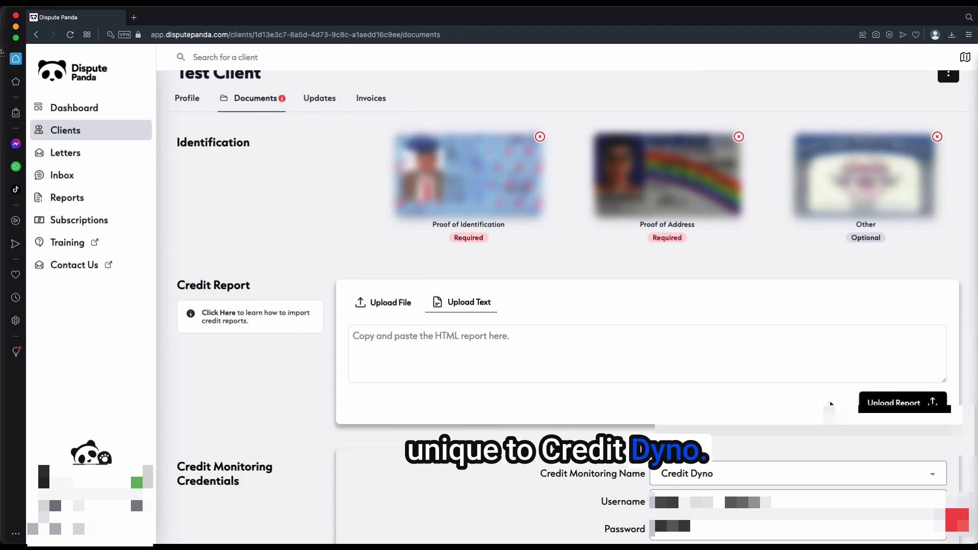
# Run the Credit Dyno 1-Click Import from the client's Credit Monitoring Credentials
pyautogui.scroll(-3, 829, 406)
pyautogui.click(829, 492)
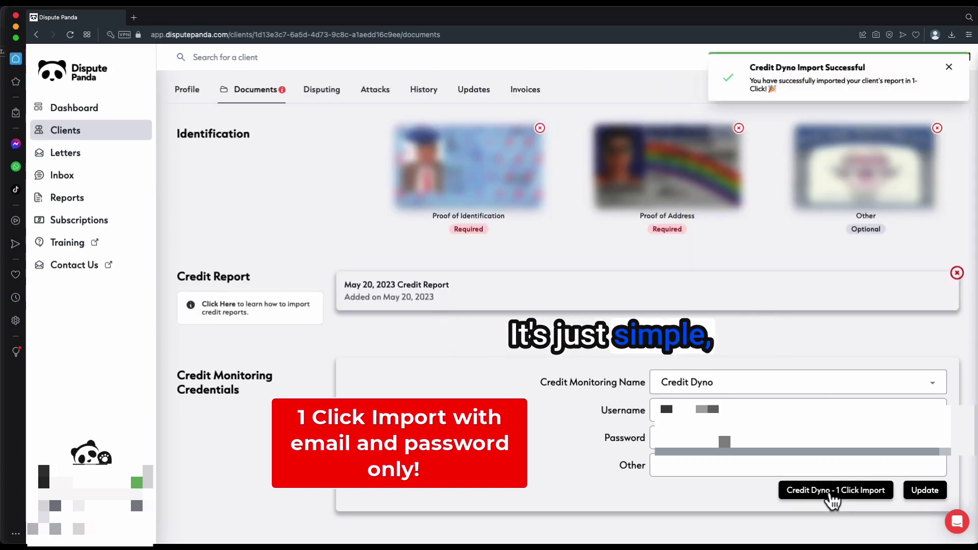
# Open the Test Client's Disputing page and scroll down to the account cards
pyautogui.click(323, 90)
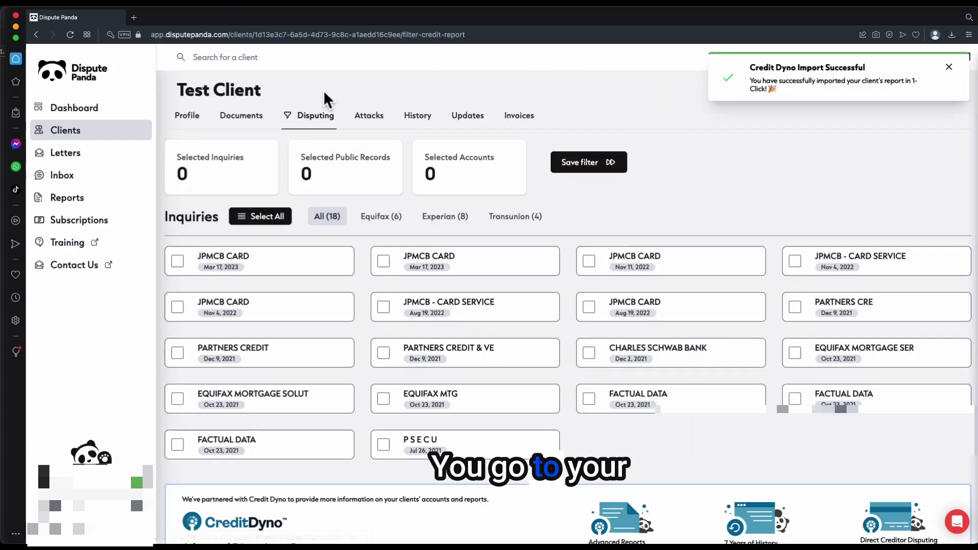
pyautogui.scroll(-4, 484, 332)
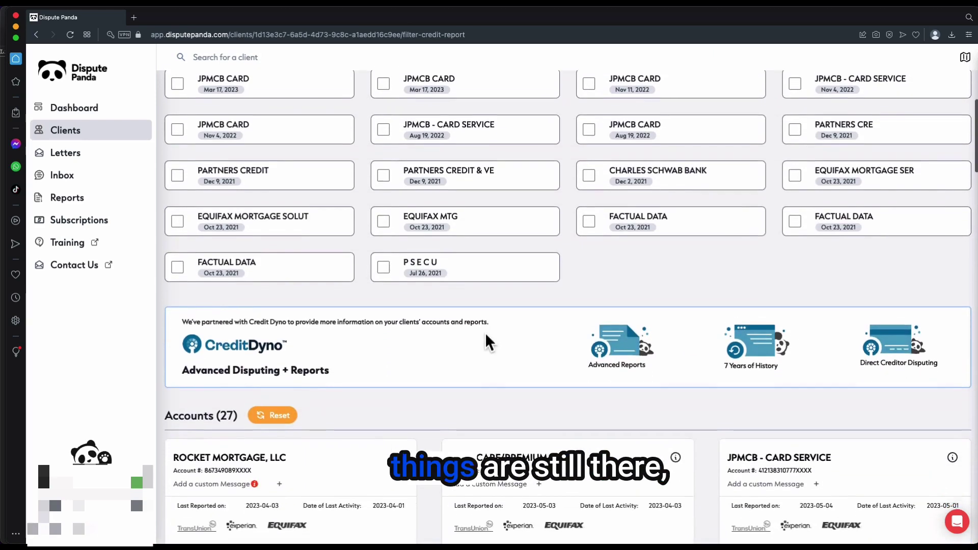
pyautogui.scroll(-6, 484, 332)
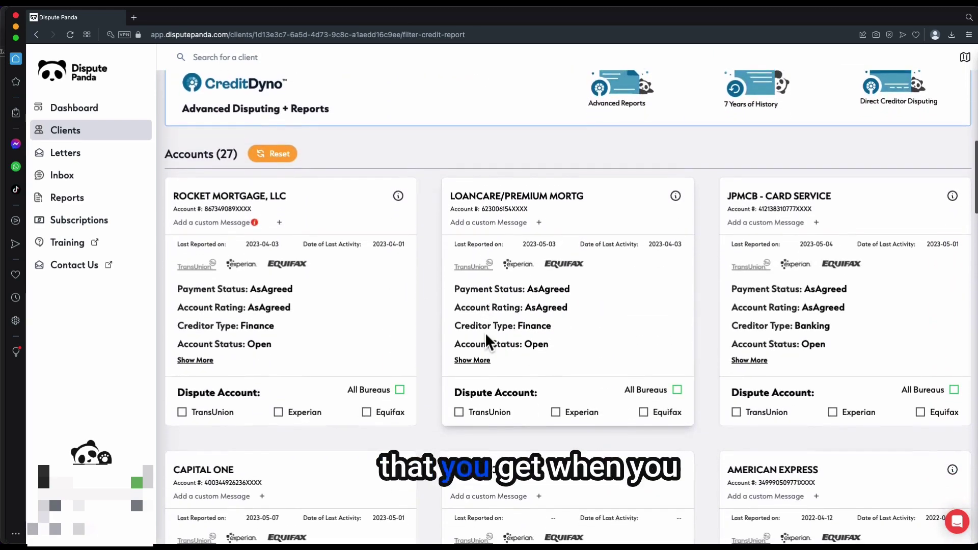
# Review Rocket Mortgage's Summary, Payment History and Account Health, showing 100% on-time payments through March 2023
pyautogui.click(399, 196)
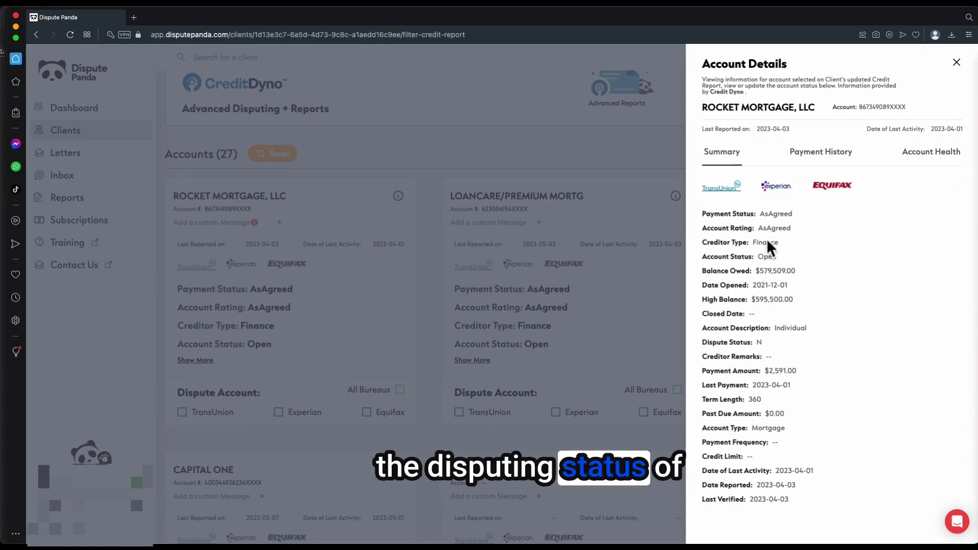
pyautogui.click(798, 161)
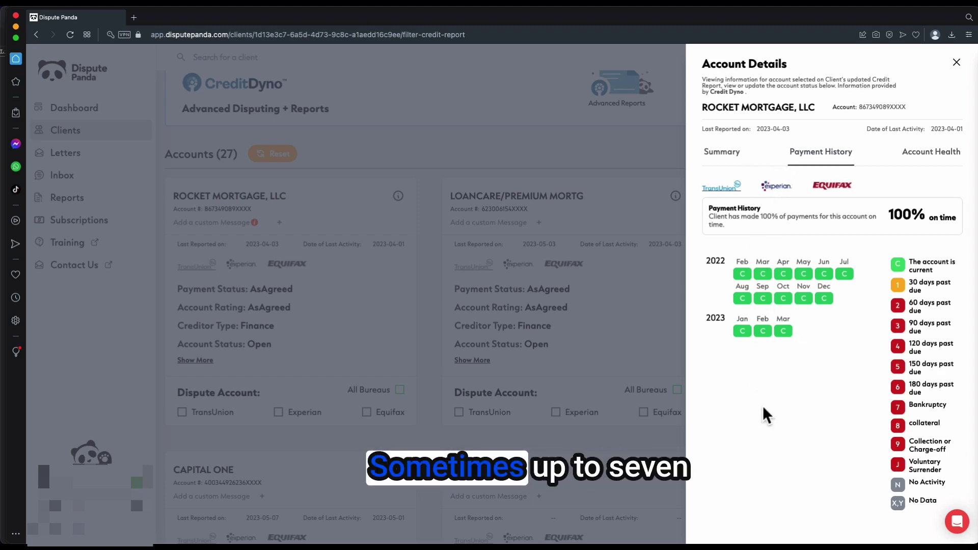
pyautogui.click(919, 164)
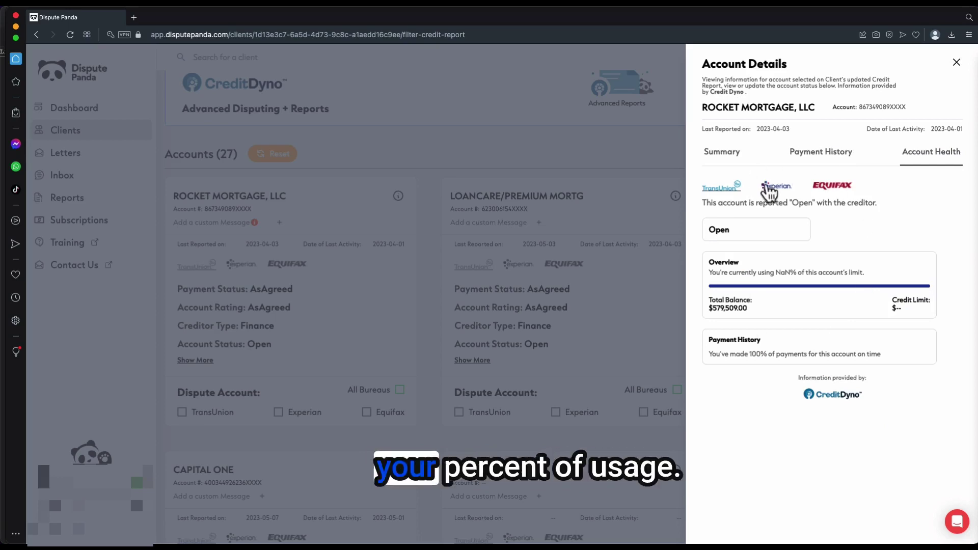
pyautogui.click(727, 159)
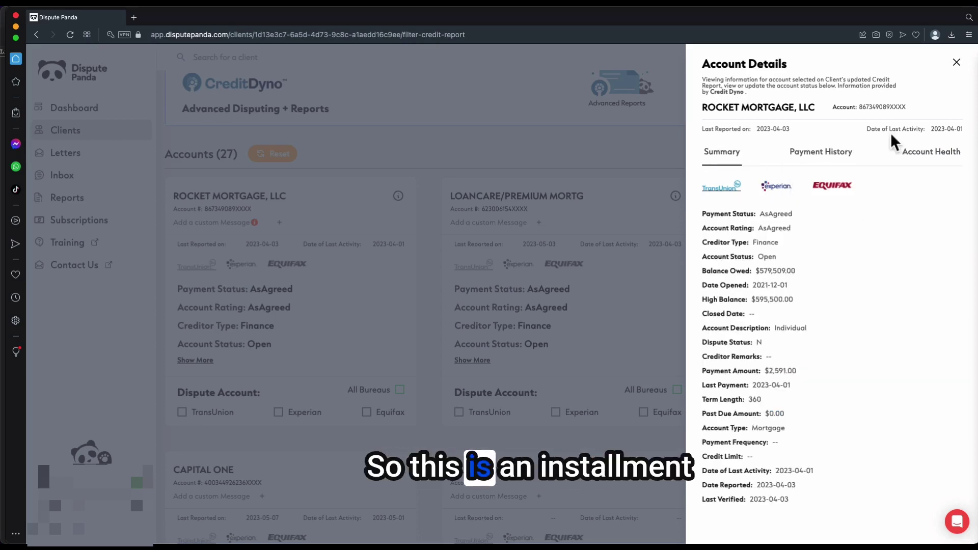
pyautogui.click(819, 164)
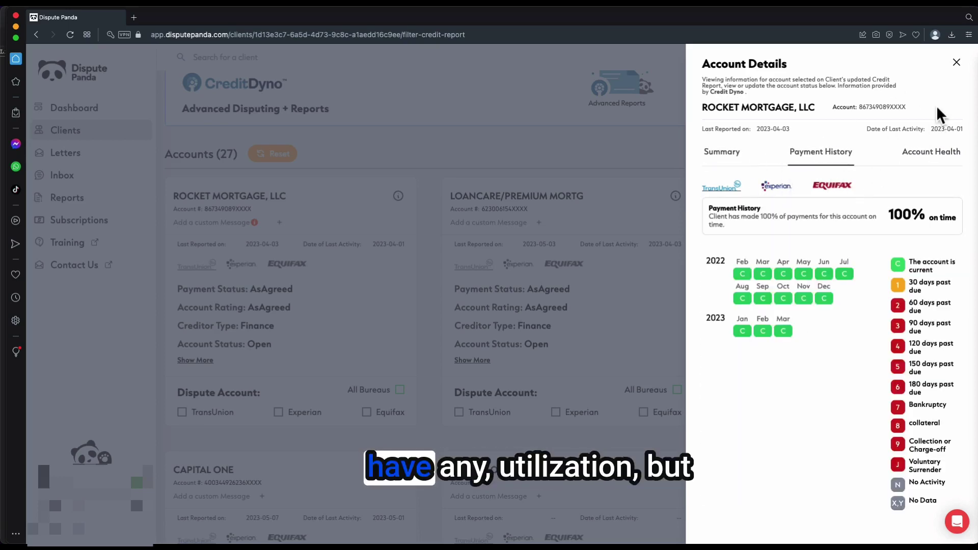
pyautogui.click(956, 63)
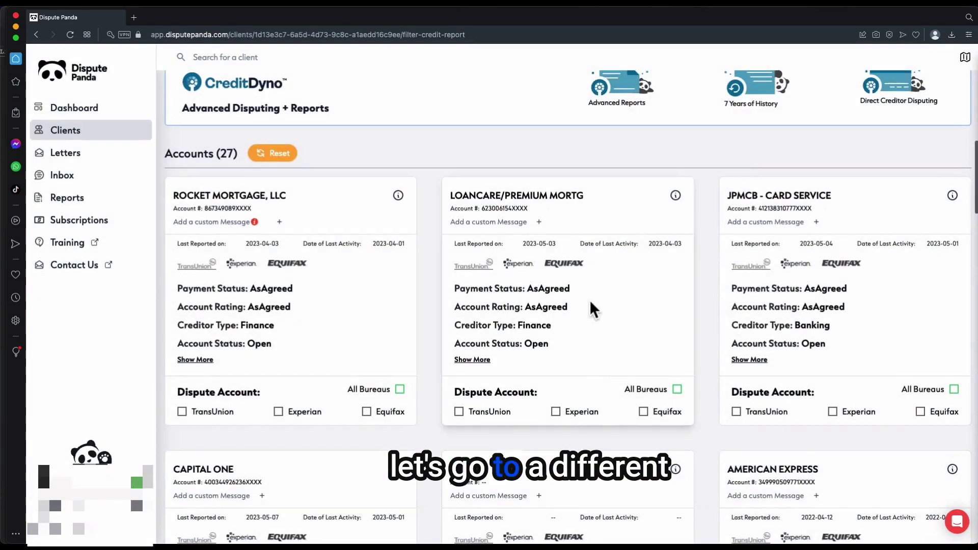
pyautogui.scroll(-3, 589, 300)
pyautogui.scroll(-3, 588, 300)
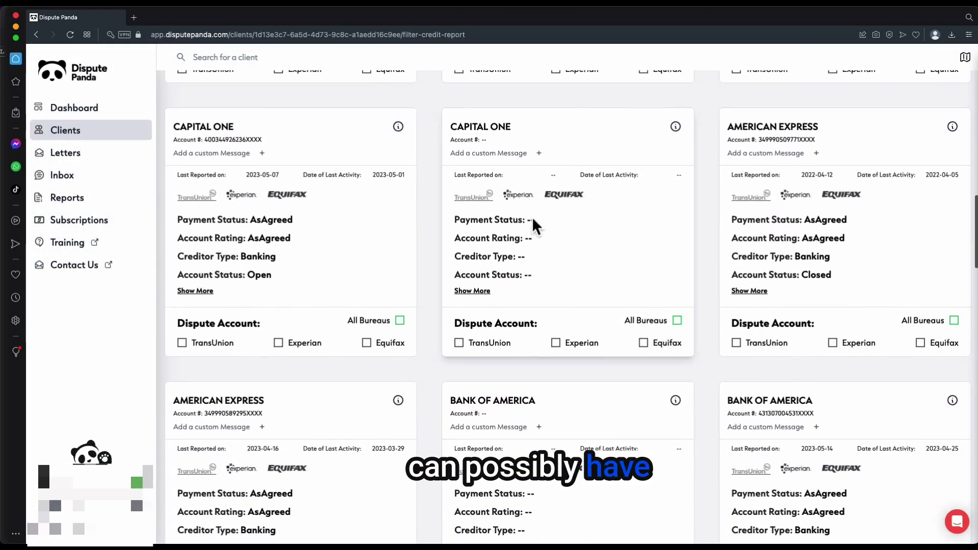
pyautogui.scroll(-1, 562, 201)
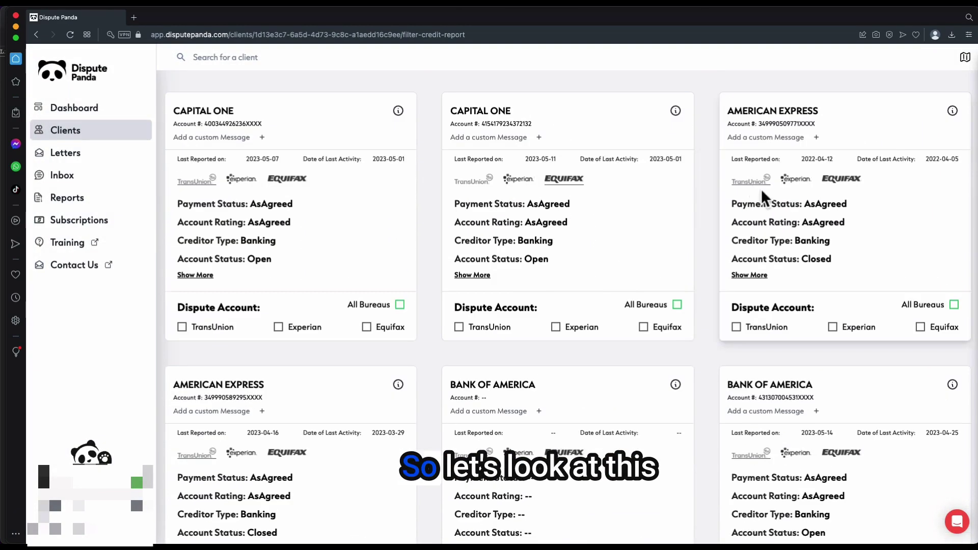
pyautogui.click(675, 111)
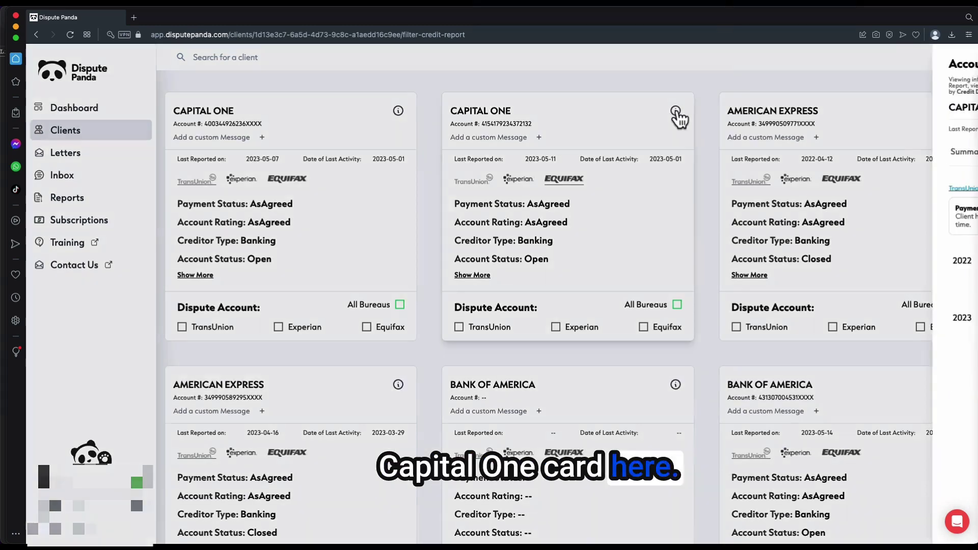
pyautogui.click(778, 187)
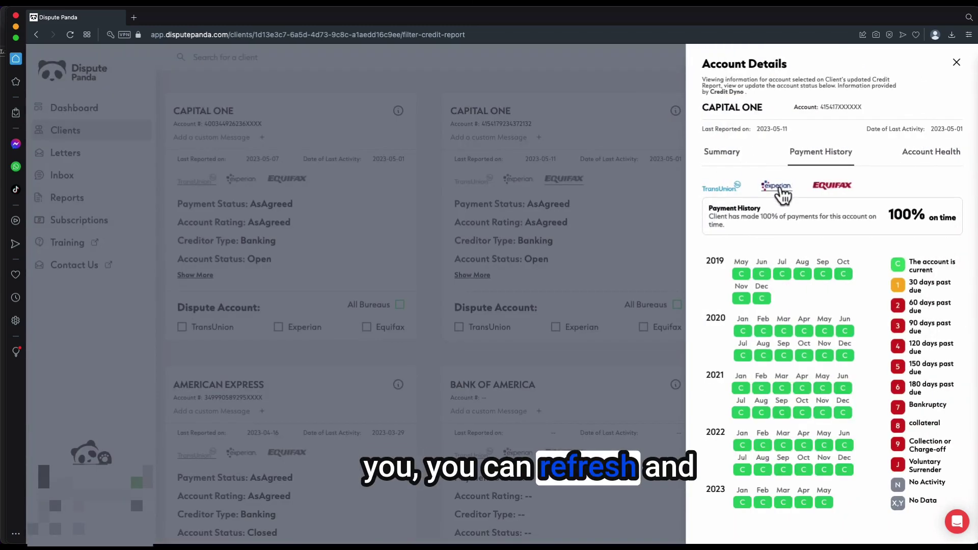
pyautogui.click(738, 192)
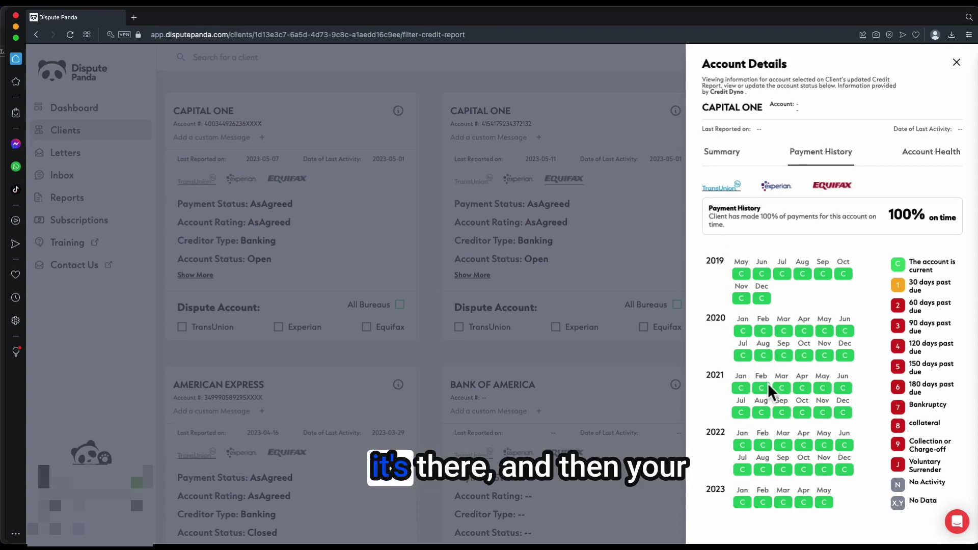
pyautogui.click(899, 164)
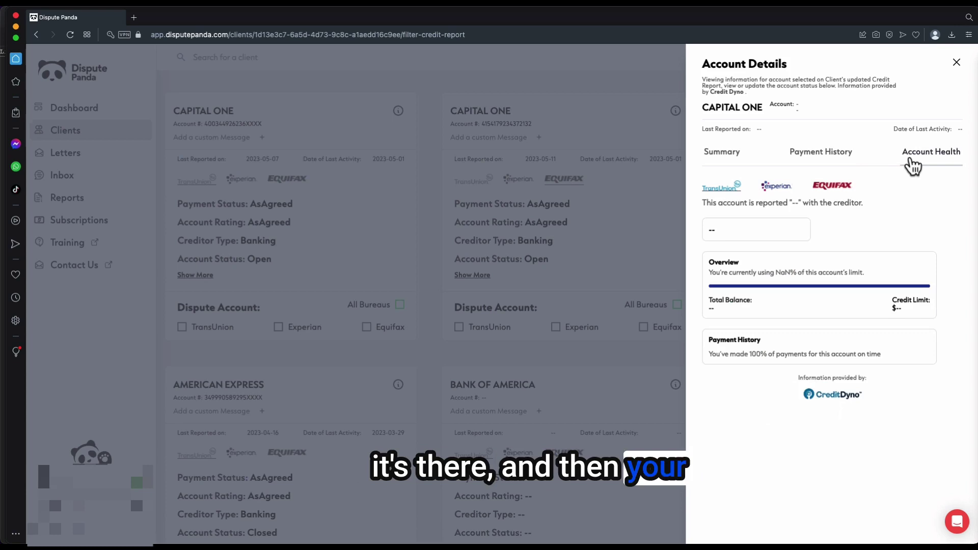
pyautogui.click(818, 185)
pyautogui.click(779, 192)
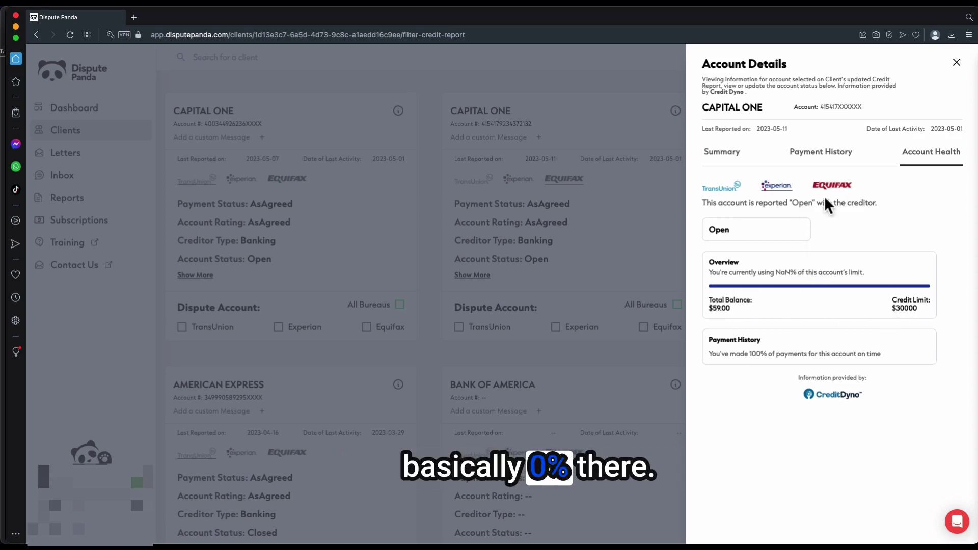
pyautogui.click(956, 63)
# Open the closed Capital One account's details and look through its payment history
pyautogui.scroll(-5, 534, 283)
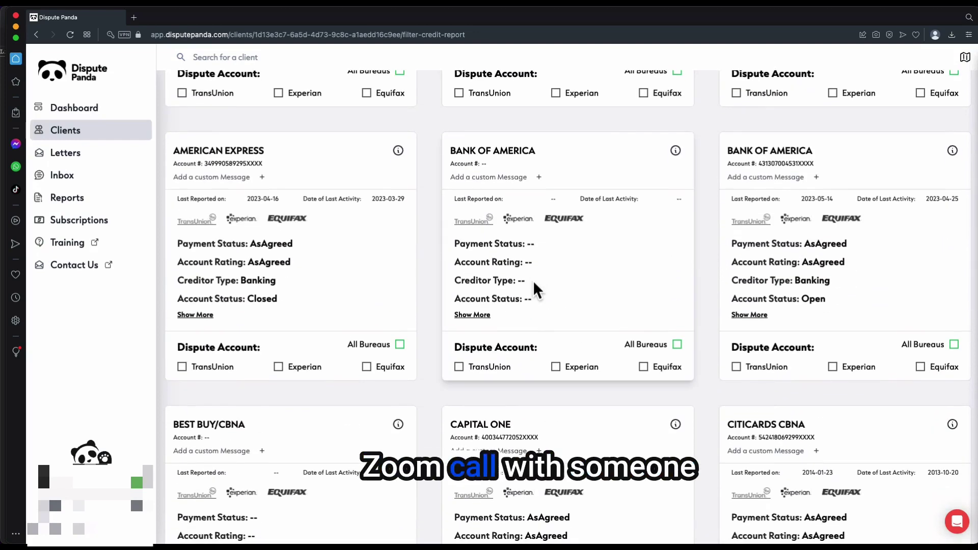
pyautogui.scroll(-5, 533, 280)
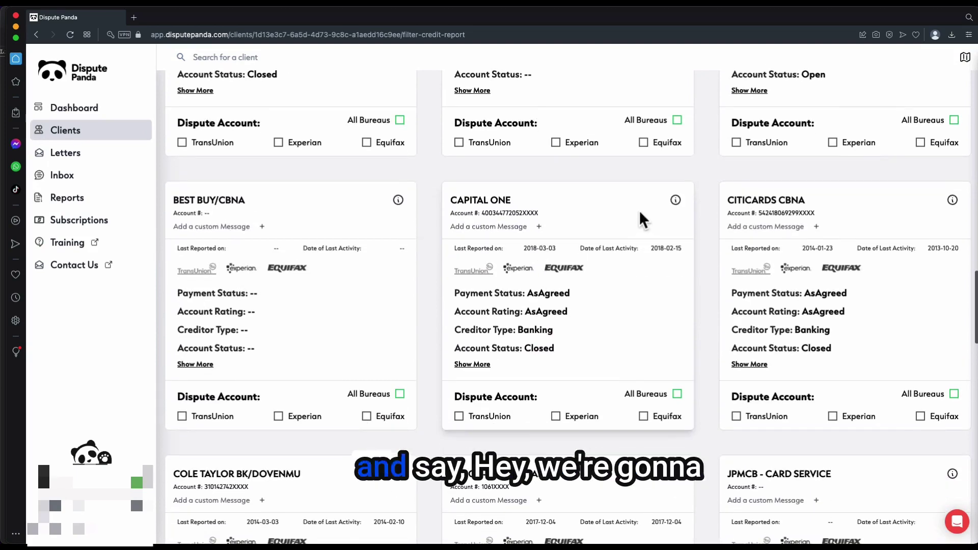
pyautogui.click(675, 200)
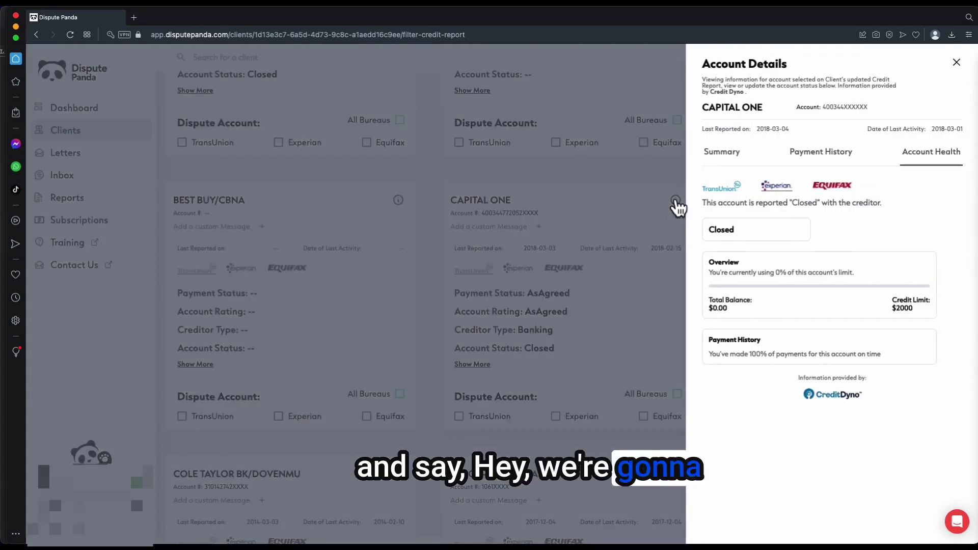
pyautogui.click(815, 152)
pyautogui.scroll(-3, 740, 379)
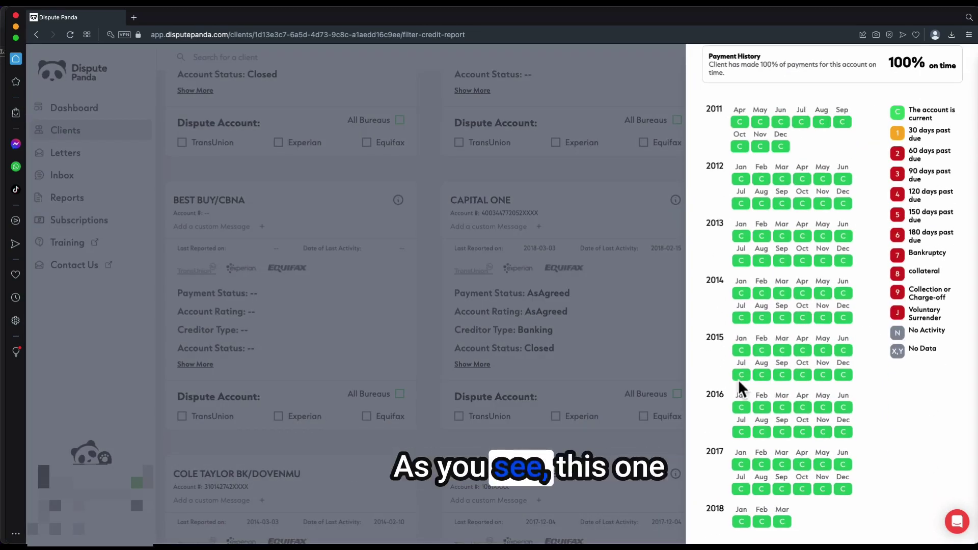
pyautogui.scroll(1, 742, 269)
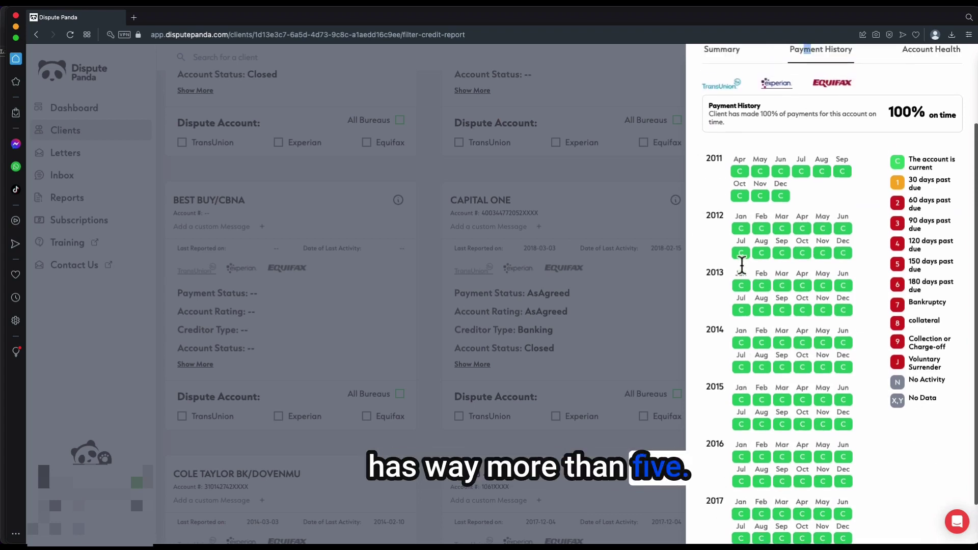
pyautogui.scroll(-1, 741, 268)
pyautogui.scroll(3, 741, 268)
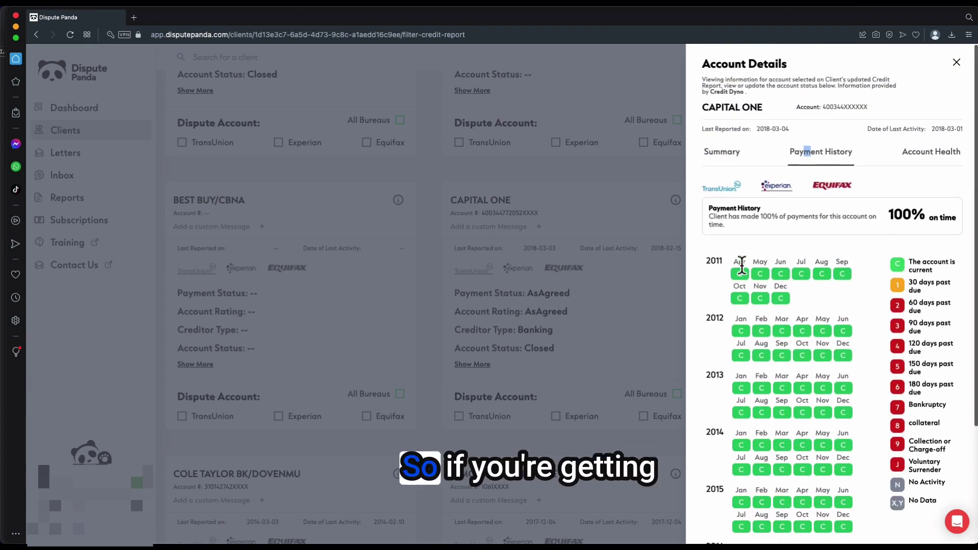
# Show the Equifax view, then its summary: closed by credit grantor, paid as agreed, $2000 limit
pyautogui.click(833, 189)
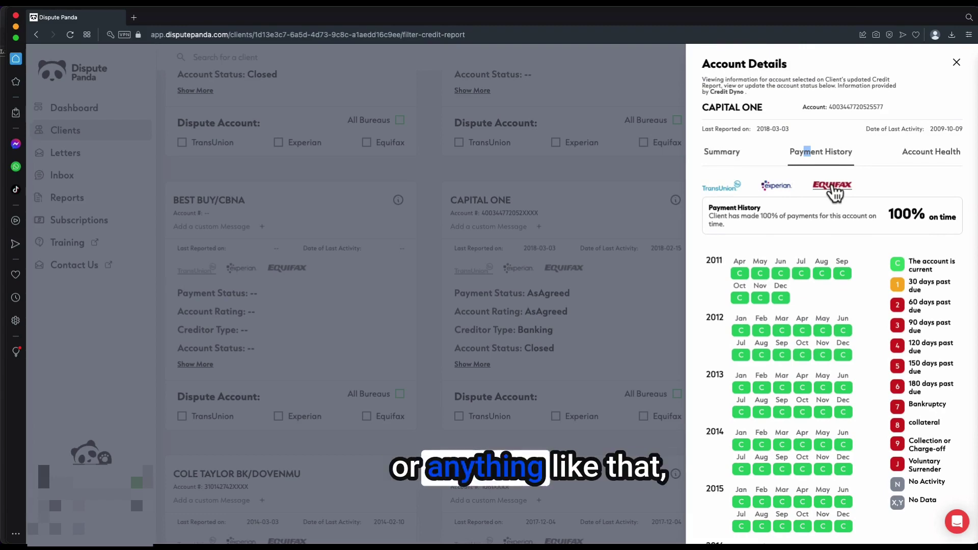
pyautogui.scroll(-2, 799, 321)
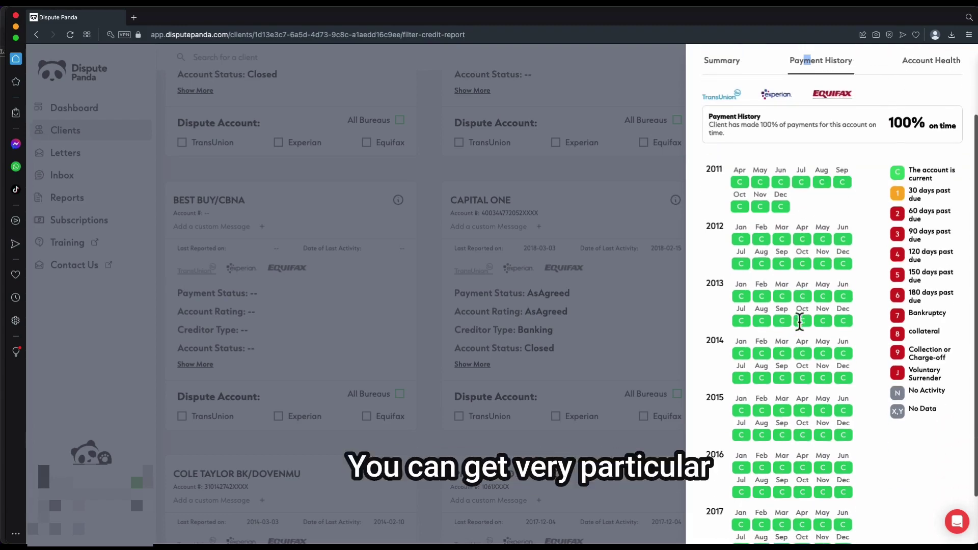
pyautogui.scroll(2, 800, 313)
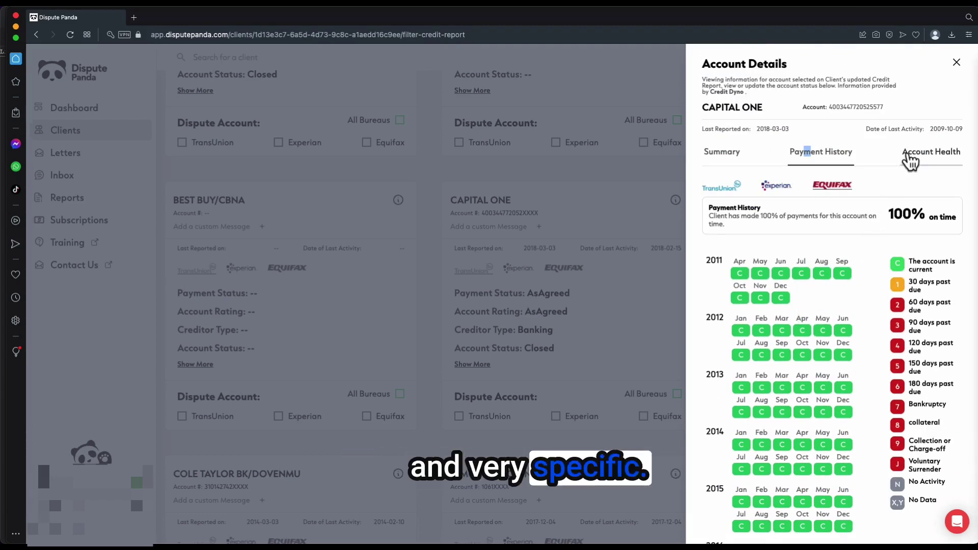
pyautogui.click(909, 155)
pyautogui.click(811, 162)
pyautogui.click(734, 162)
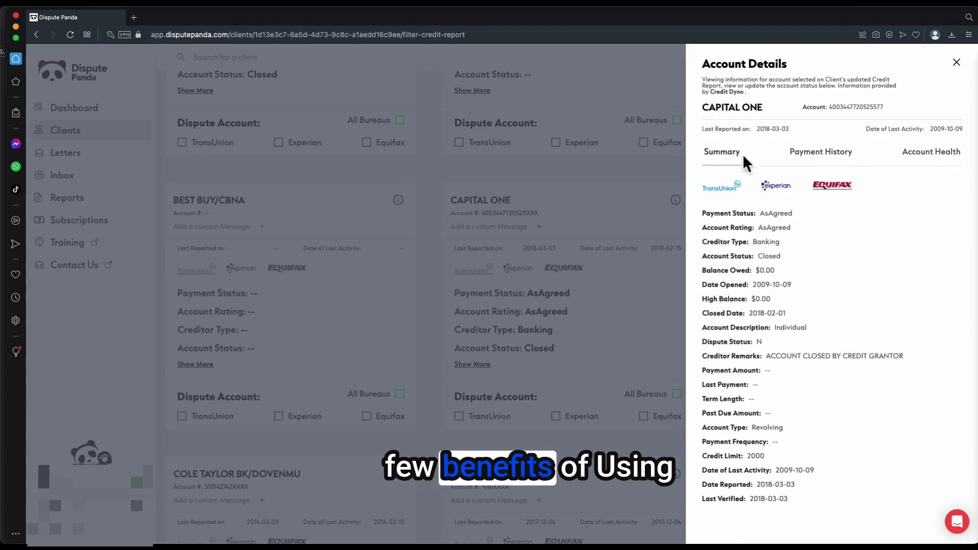